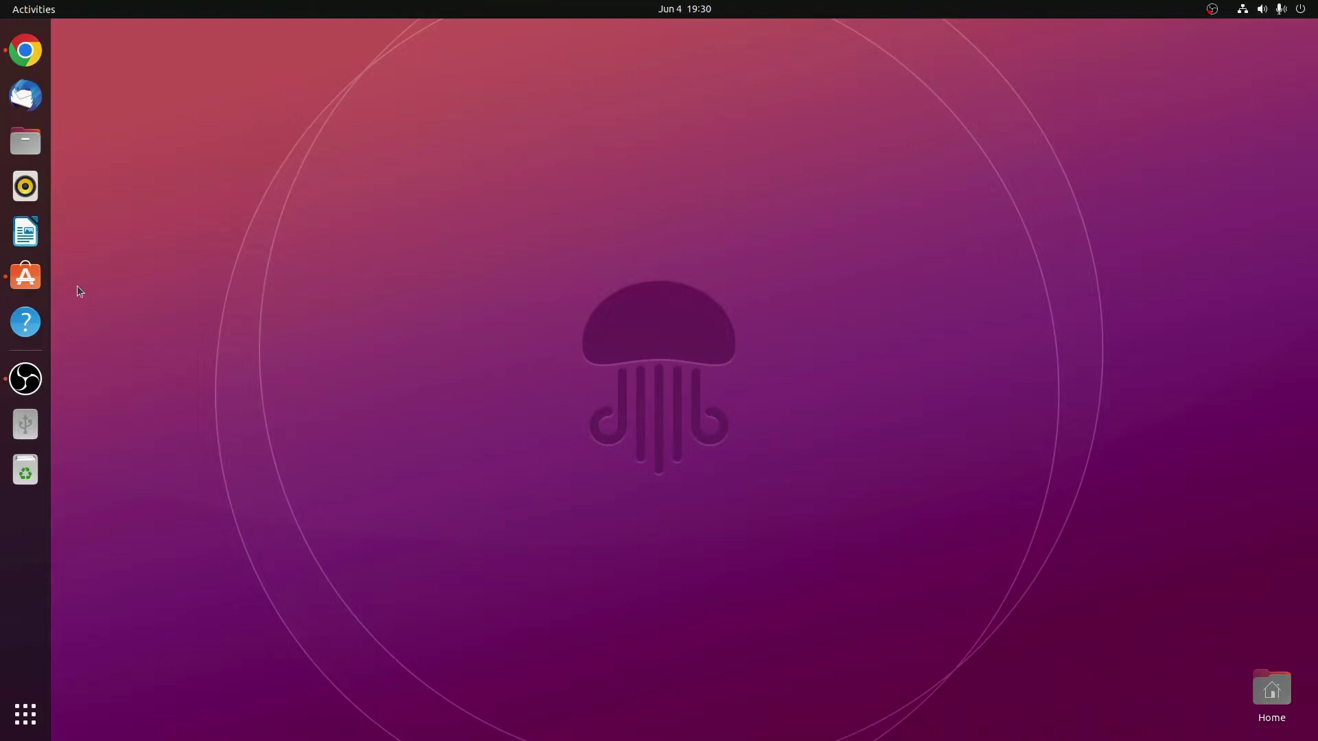
Step: Open Ubuntu Software from the dock and browse its Explore page
{"action": "left_click", "coordinate": [24, 277]}
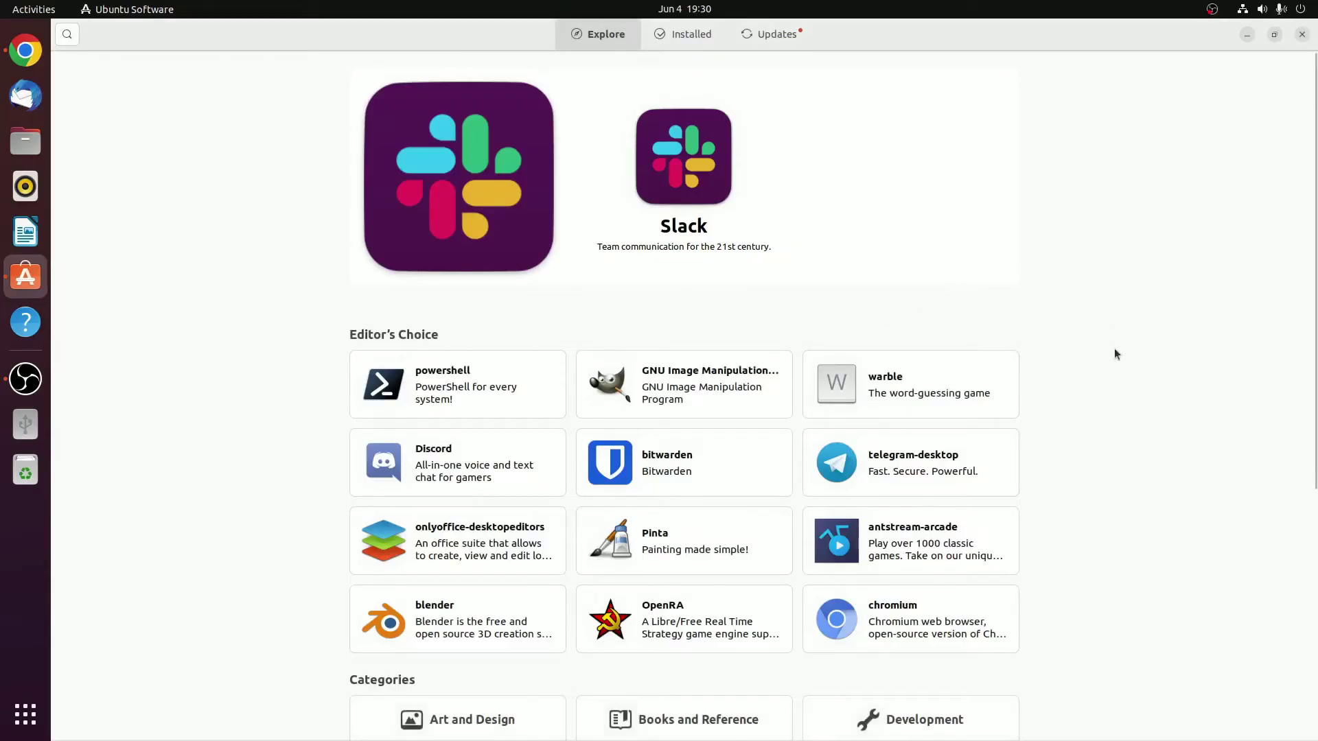
{"action": "scroll", "coordinate": [1119, 385], "scroll_direction": "down", "scroll_amount": 4}
{"action": "scroll", "coordinate": [1118, 387], "scroll_direction": "down", "scroll_amount": 5}
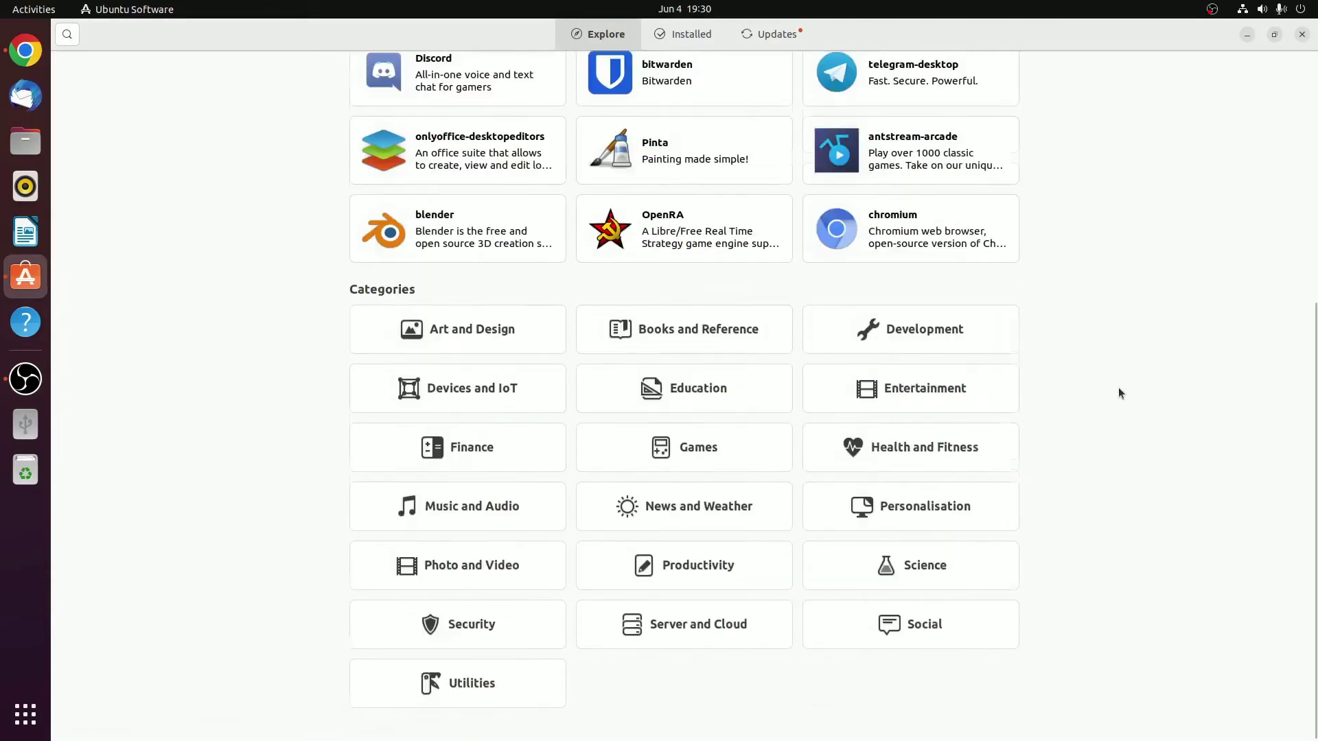
{"action": "scroll", "coordinate": [991, 379], "scroll_direction": "up", "scroll_amount": 8}
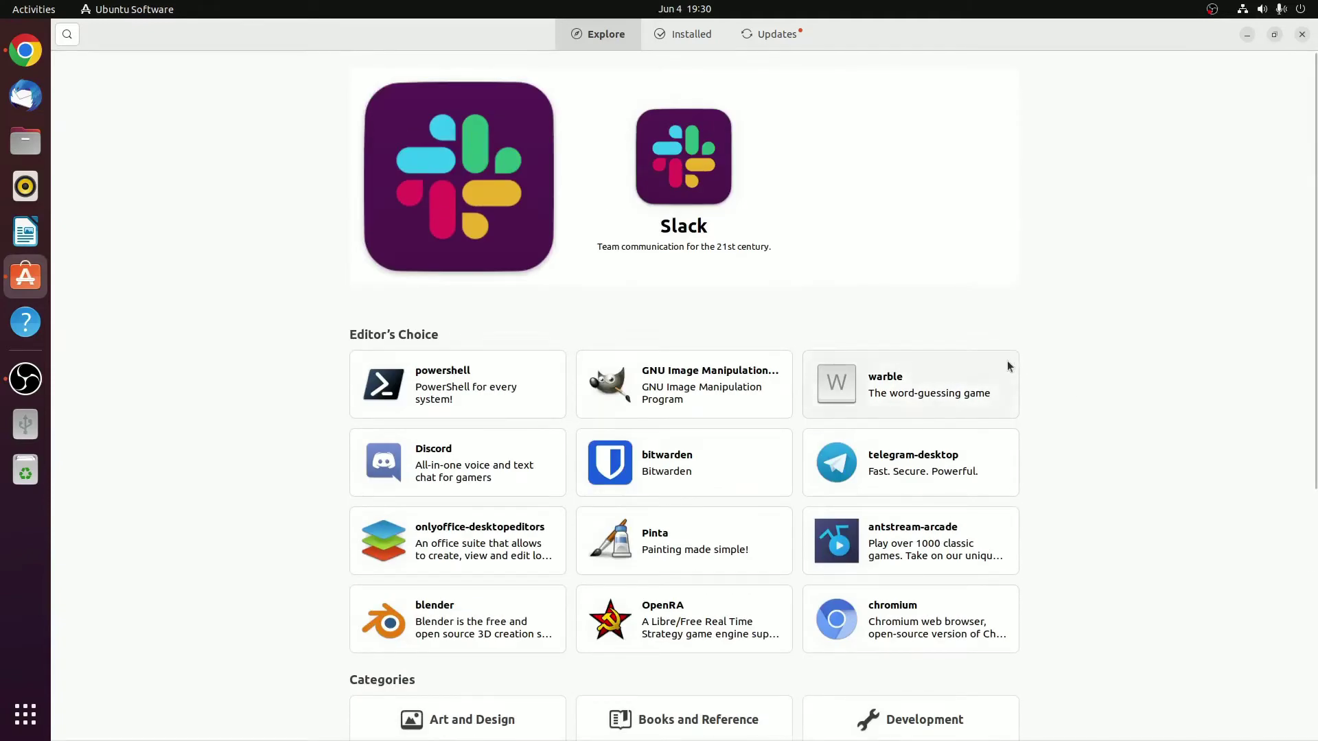
Step: Search for vlc and check VLC's page shows it is already installed
{"action": "left_click", "coordinate": [67, 34]}
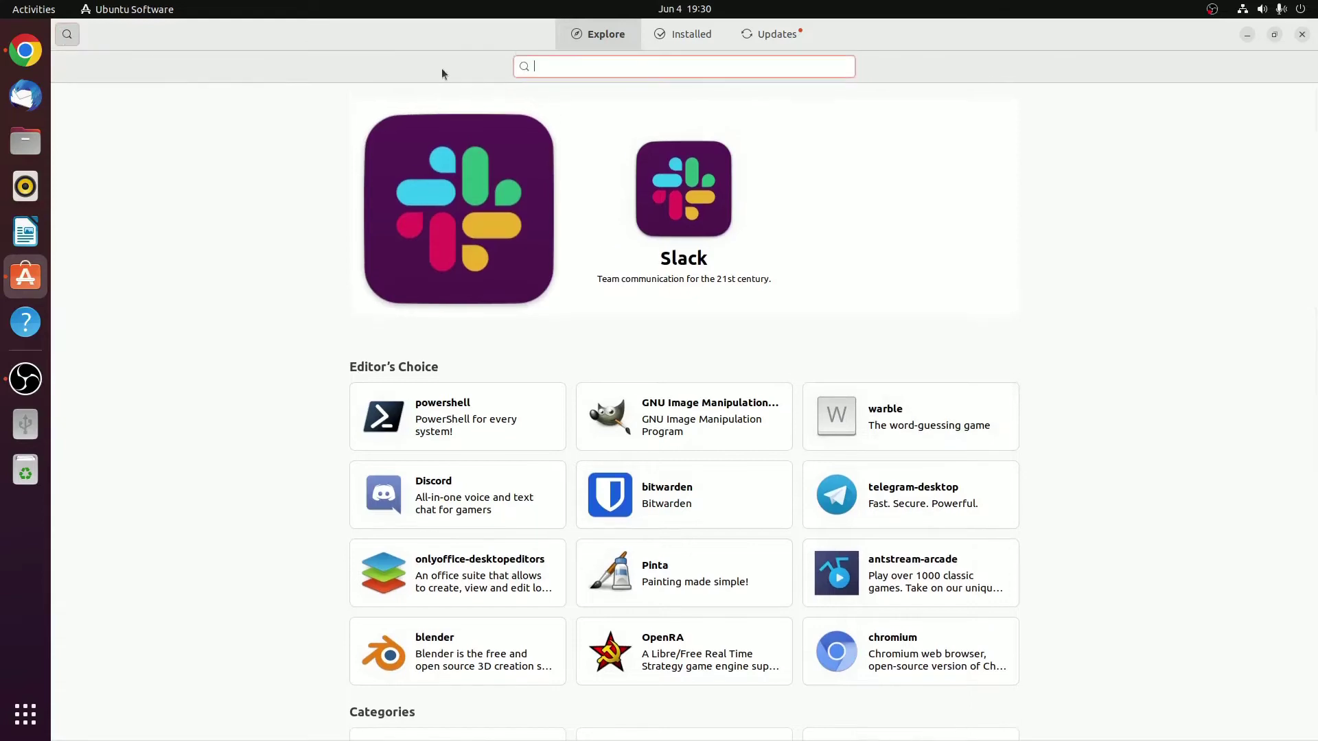
{"action": "type", "text": "vlc"}
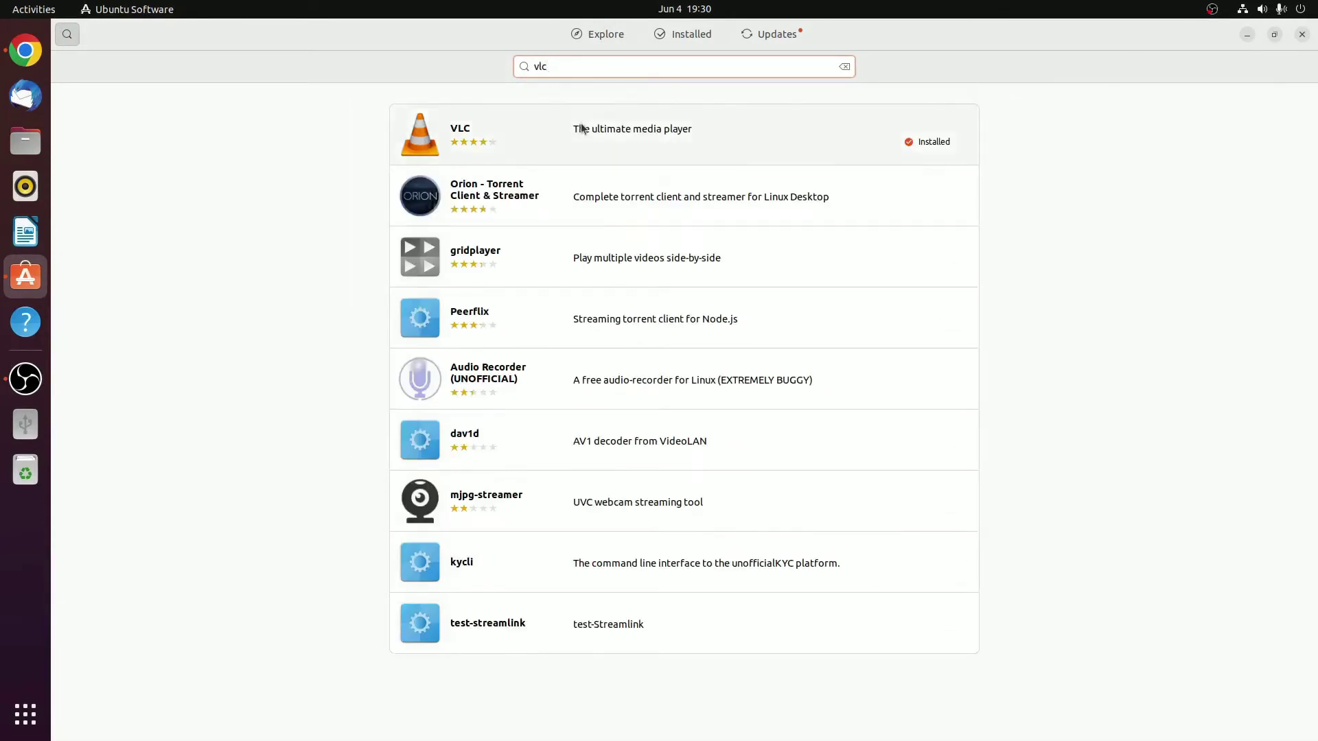
{"action": "left_click", "coordinate": [566, 129]}
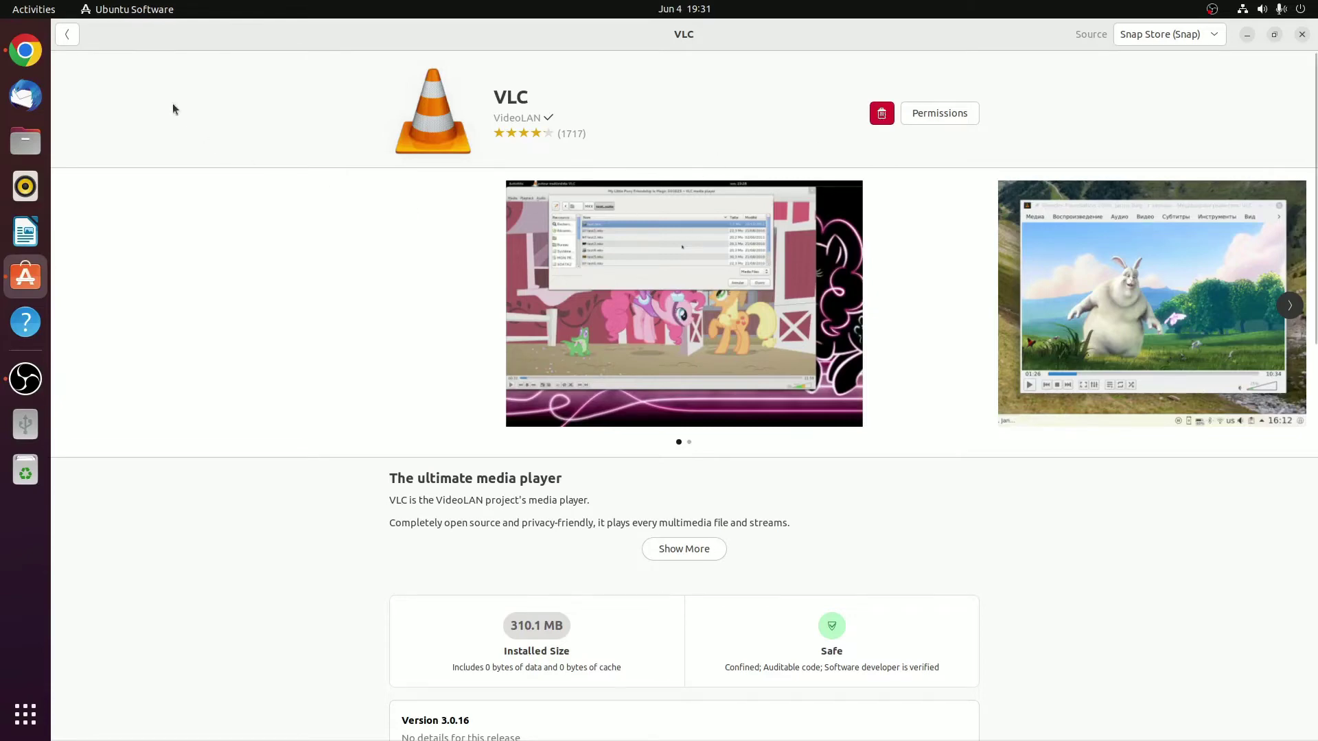
{"action": "left_click", "coordinate": [66, 35]}
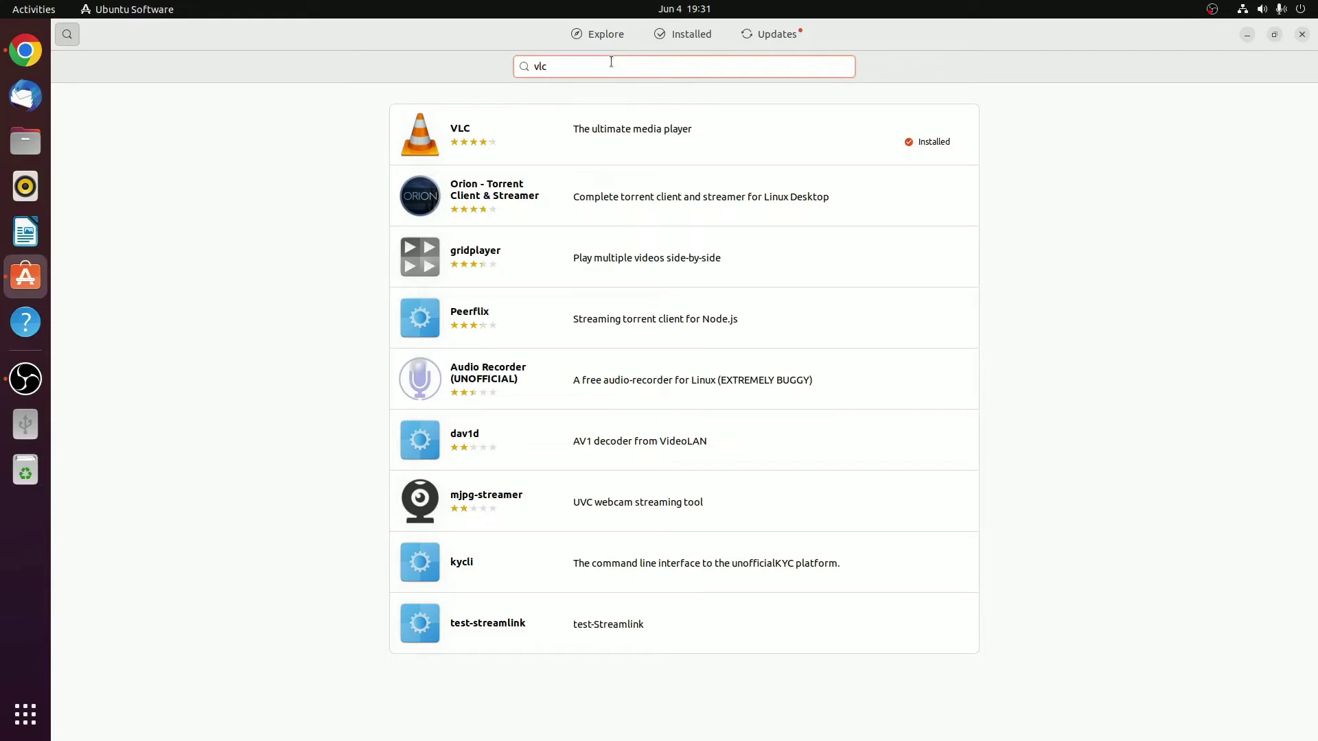
{"action": "key", "text": "BackSpace"}
{"action": "key", "text": "BackSpace"}
{"action": "key", "text": "BackSpace"}
Step: Search gimp and install GNU Image Manipulation Program, authenticating with the administrator password
{"action": "type", "text": "g"}
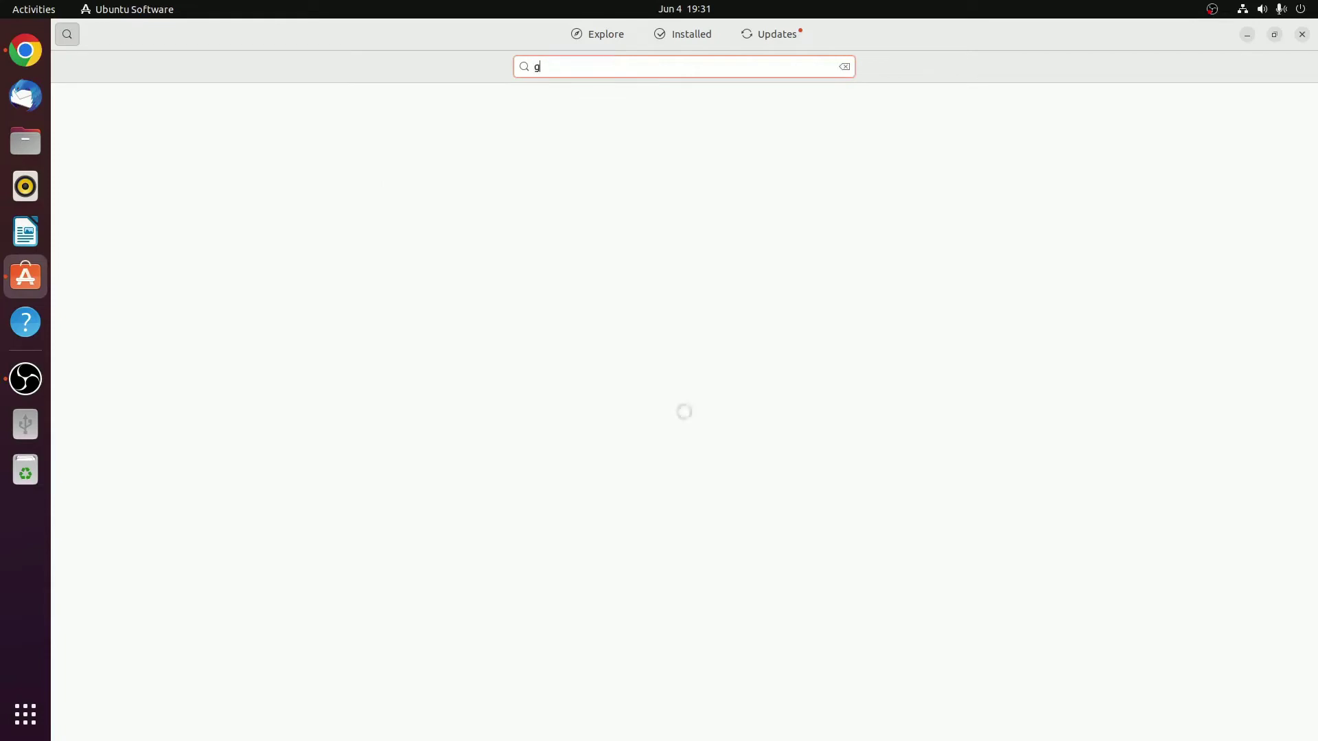
{"action": "type", "text": "imp"}
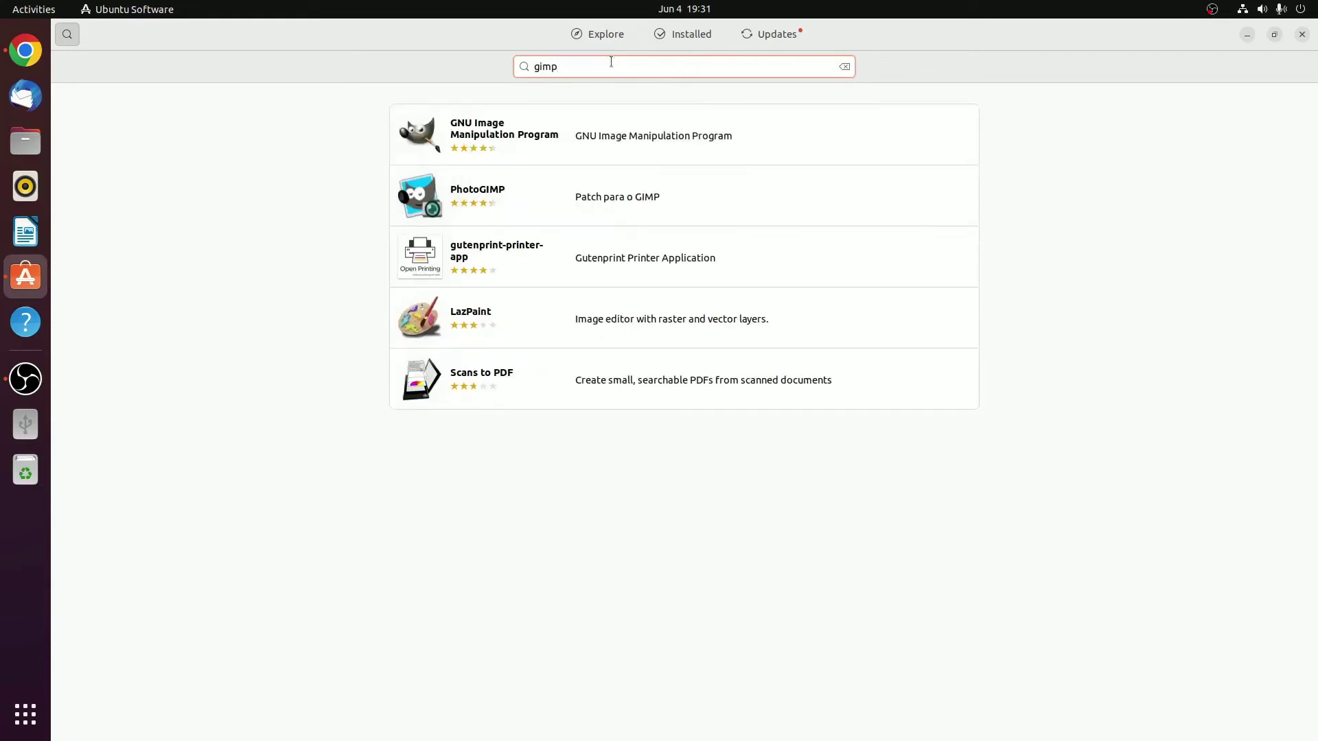
{"action": "left_click", "coordinate": [633, 140]}
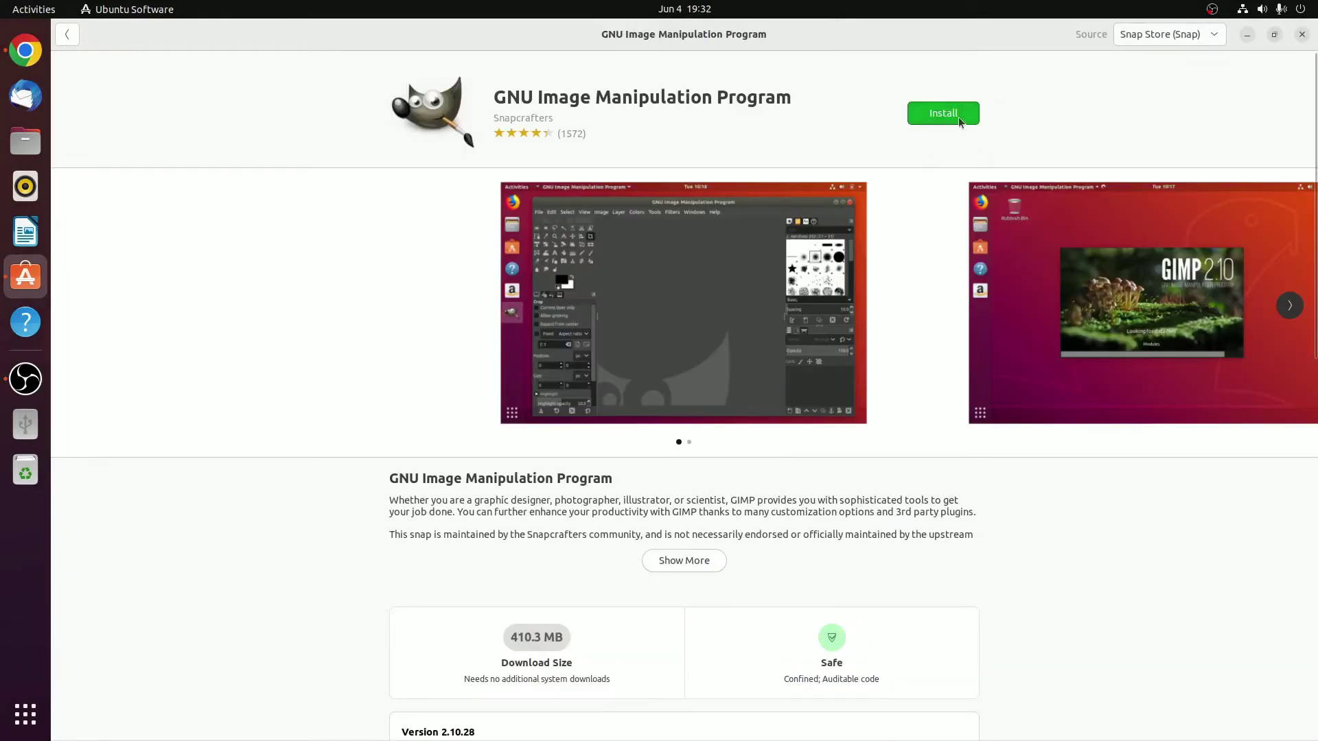
{"action": "left_click", "coordinate": [959, 121]}
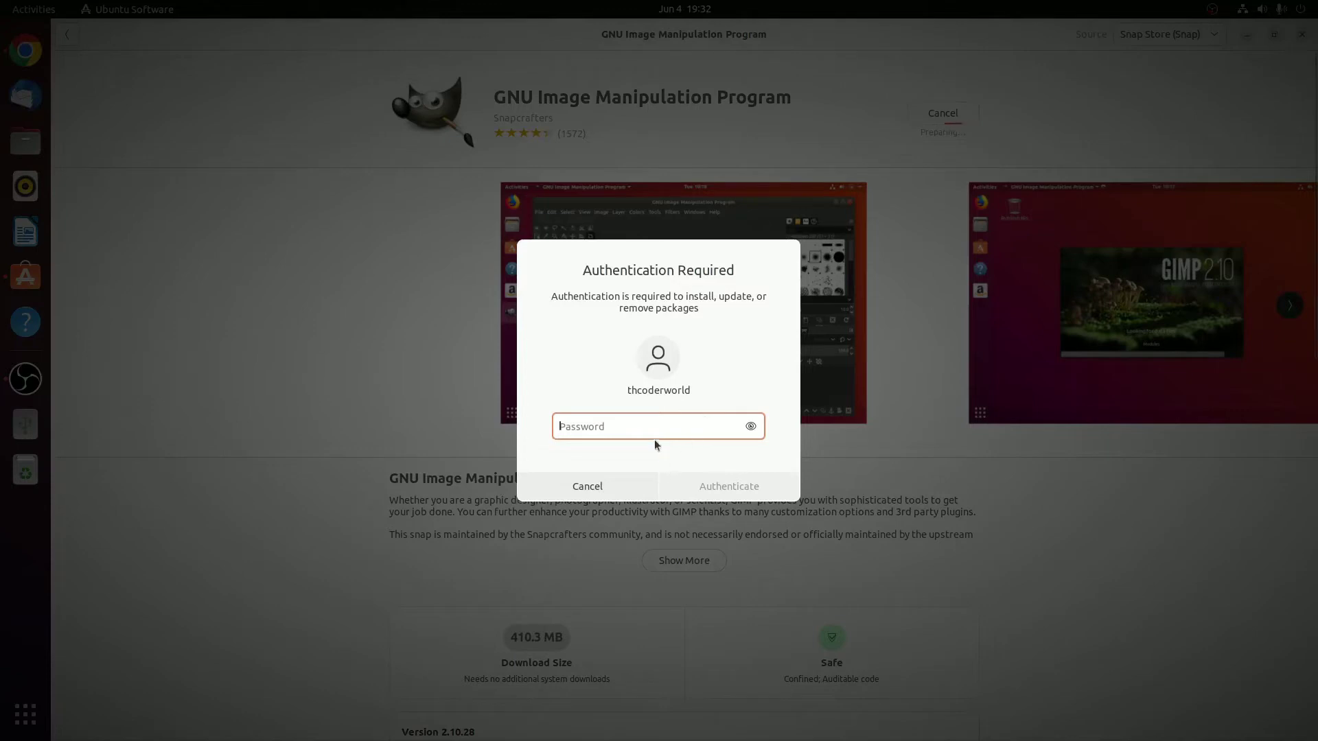
{"action": "type", "text": "****"}
{"action": "left_click", "coordinate": [753, 489]}
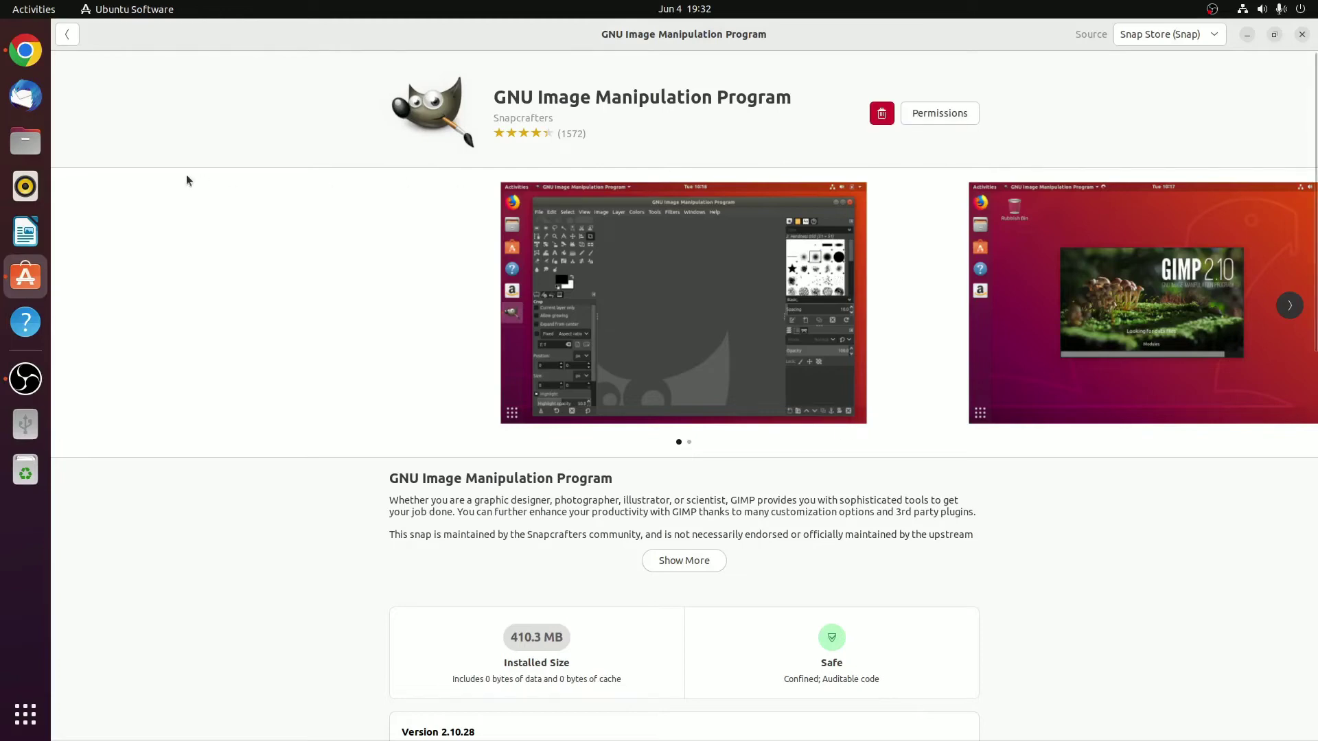
{"action": "left_click", "coordinate": [63, 33]}
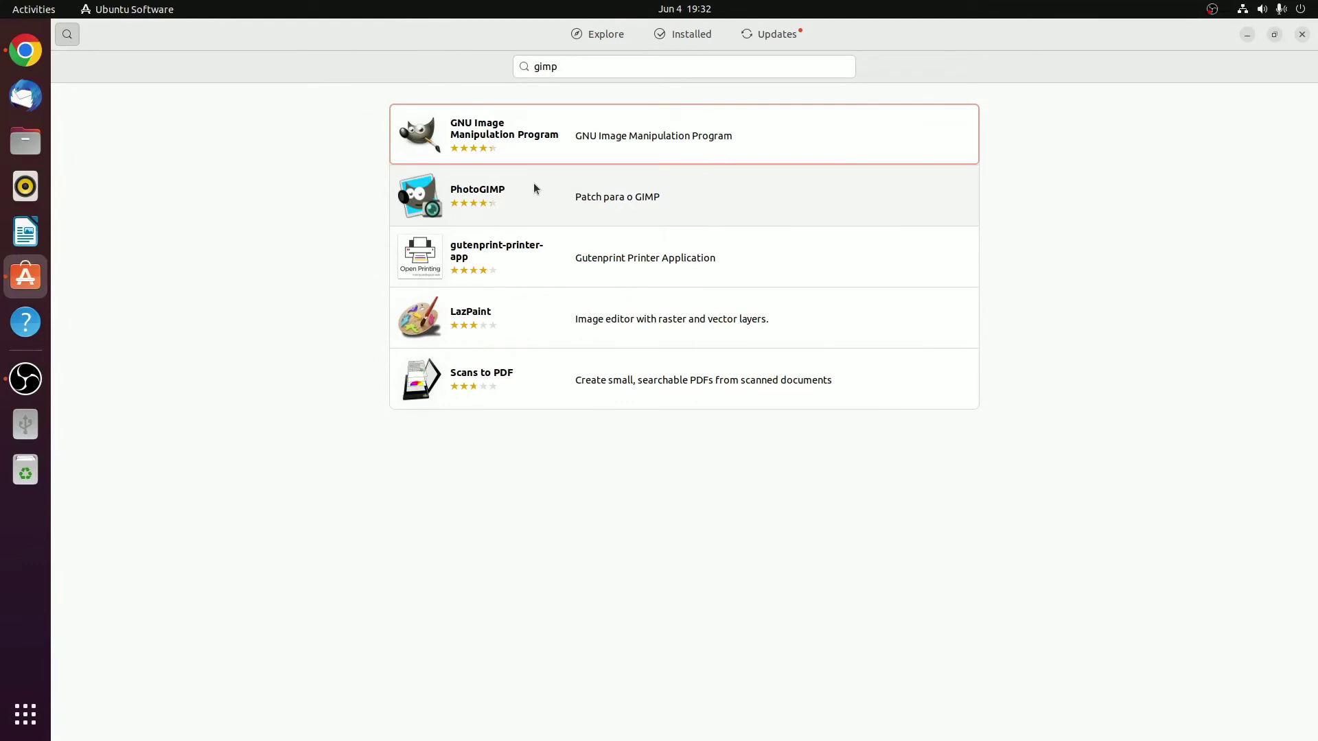
Step: Minimize Ubuntu Software, launch Terminal, then enlarge and reposition its window
{"action": "left_click", "coordinate": [1247, 35]}
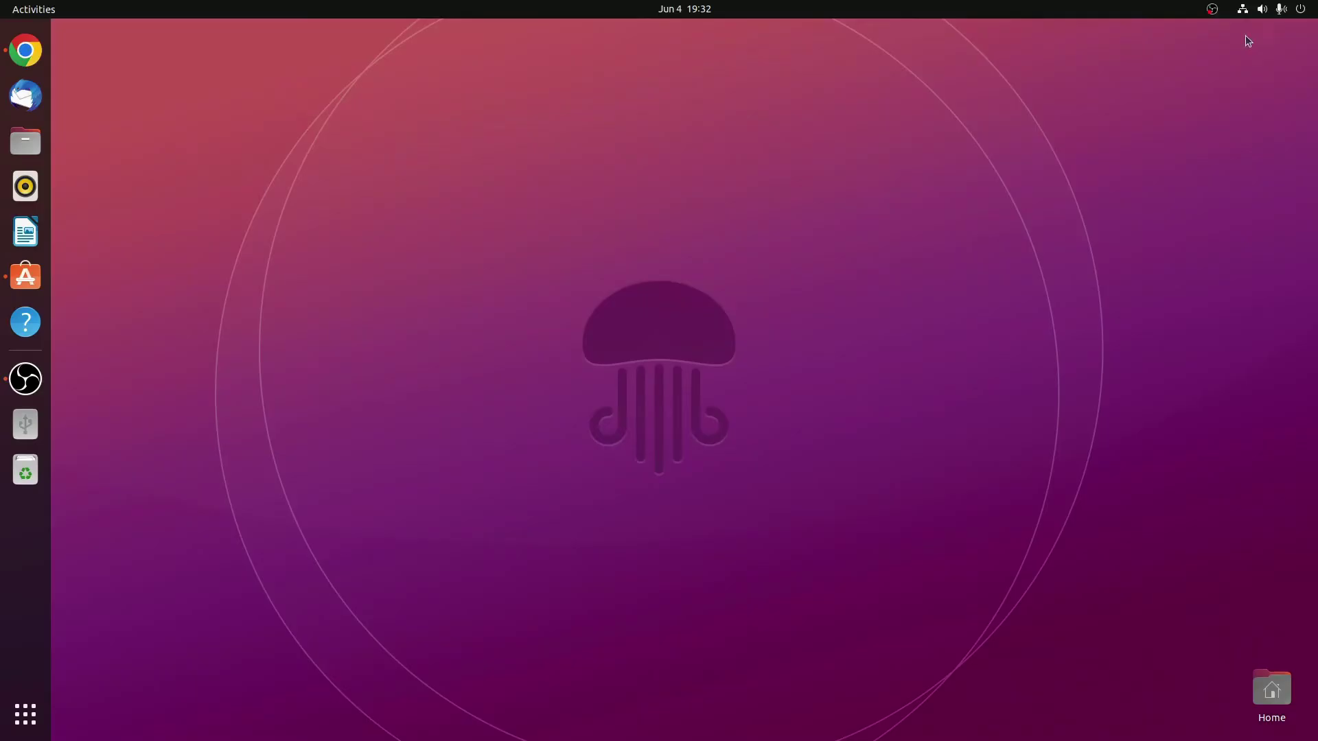
{"action": "left_click", "coordinate": [26, 714]}
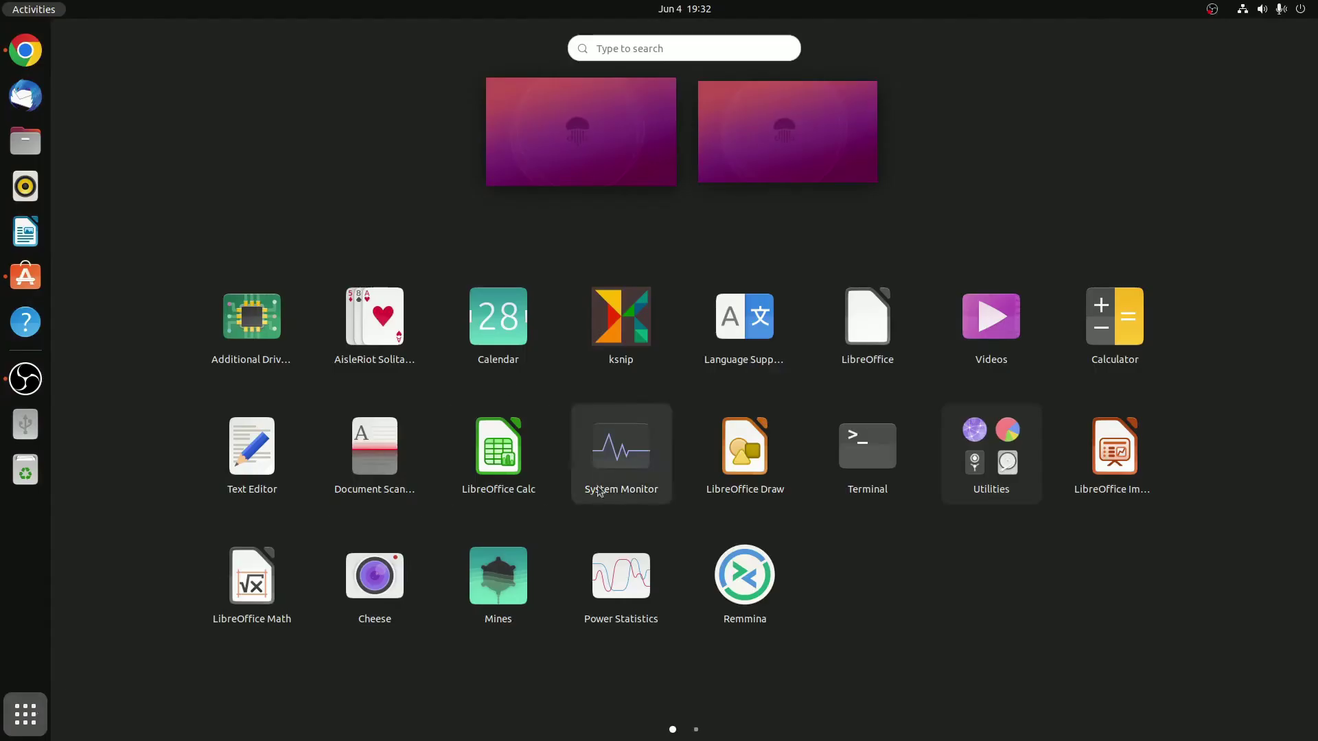
{"action": "left_click", "coordinate": [874, 457]}
{"action": "left_click_drag", "start_coordinate": [681, 370], "coordinate": [1006, 597]}
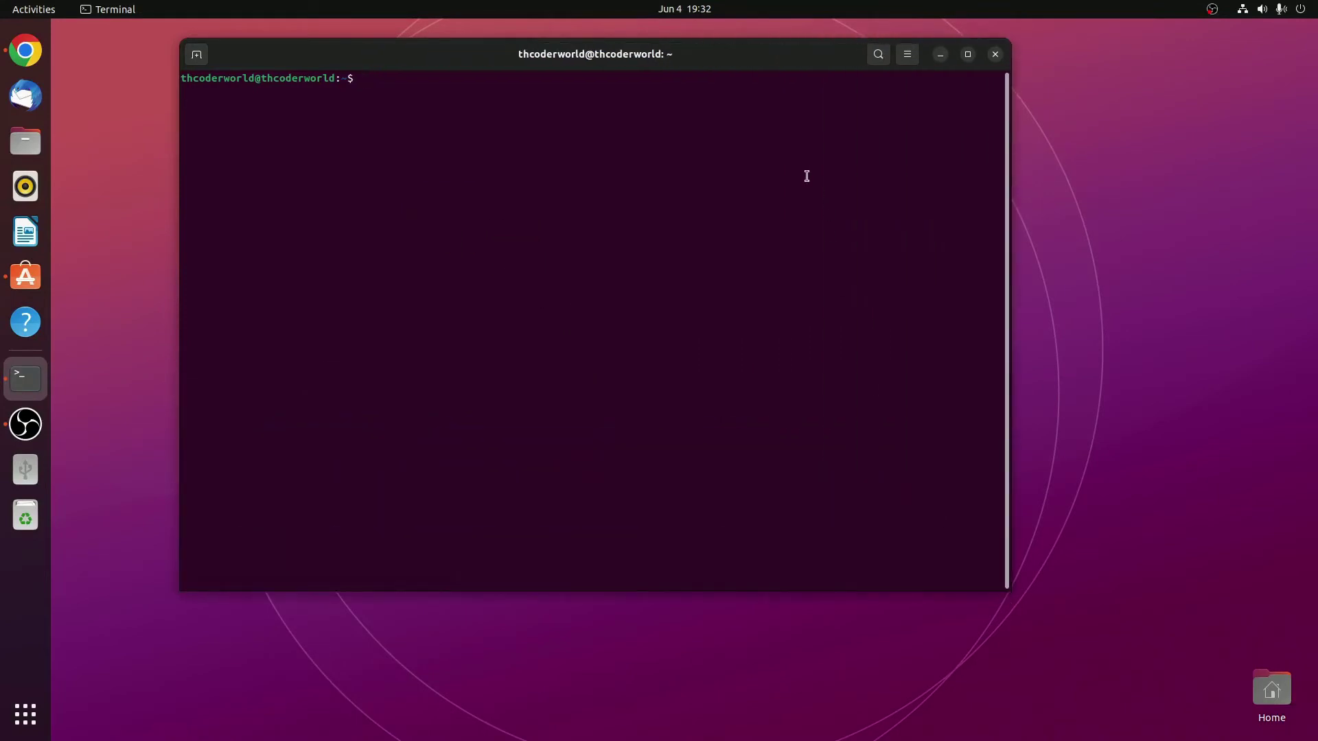
{"action": "left_click_drag", "start_coordinate": [740, 52], "coordinate": [785, 119]}
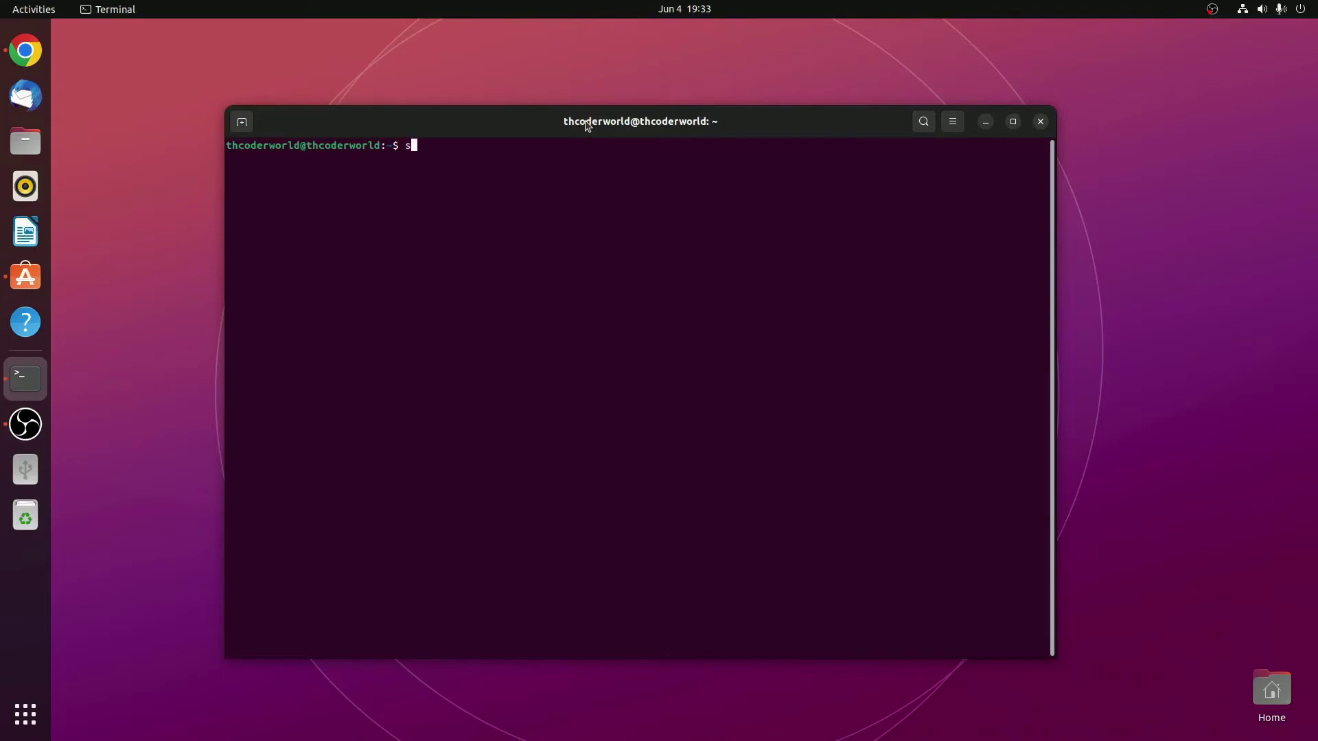
Step: Install Firefox with 'sudo apt install firefox', entering the administrator password
{"action": "type", "text": "sudo apt install firefox"}
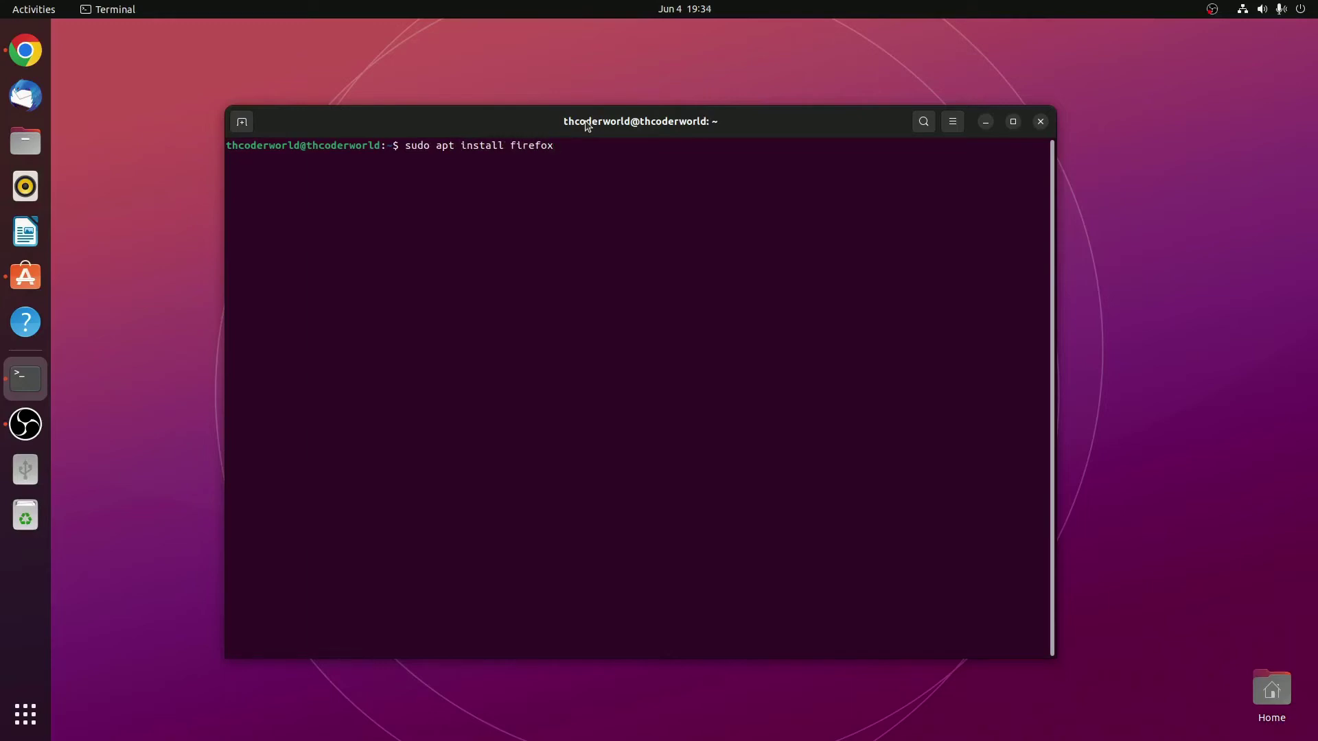
{"action": "key", "text": "Return"}
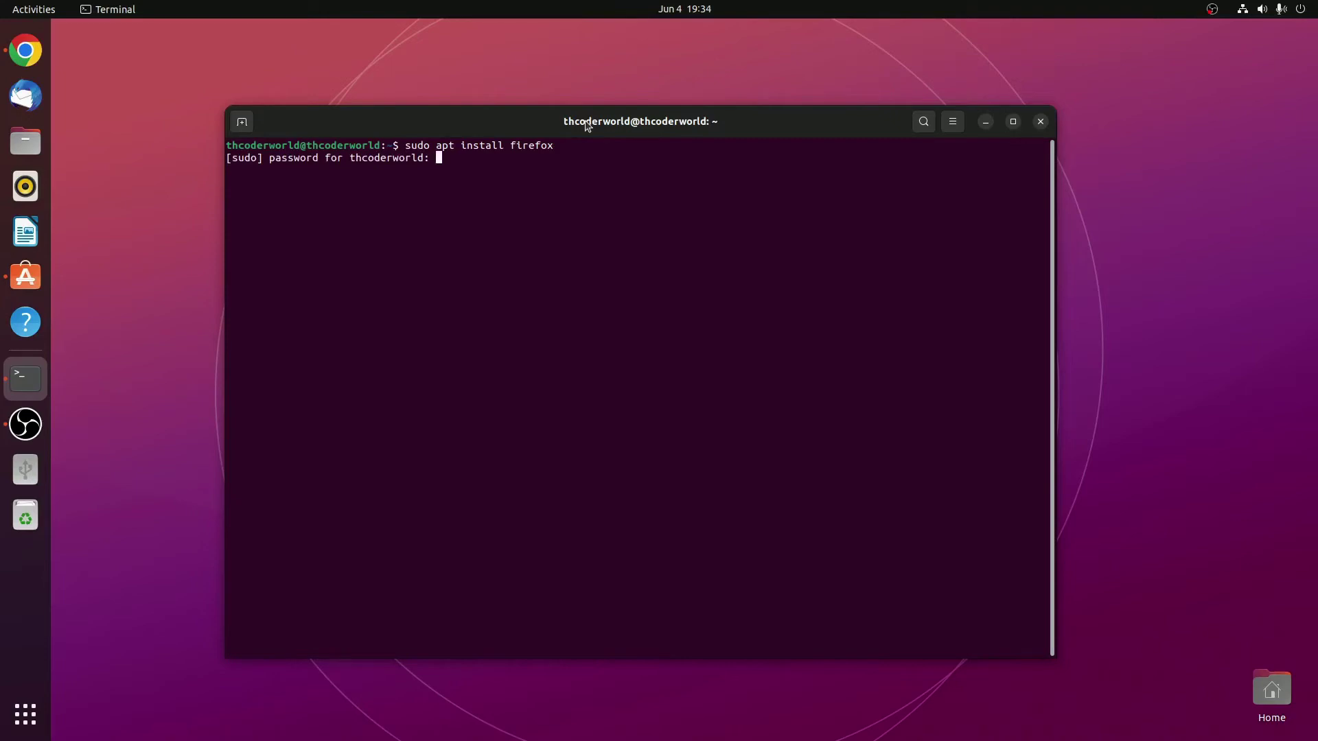
{"action": "key", "text": "Return"}
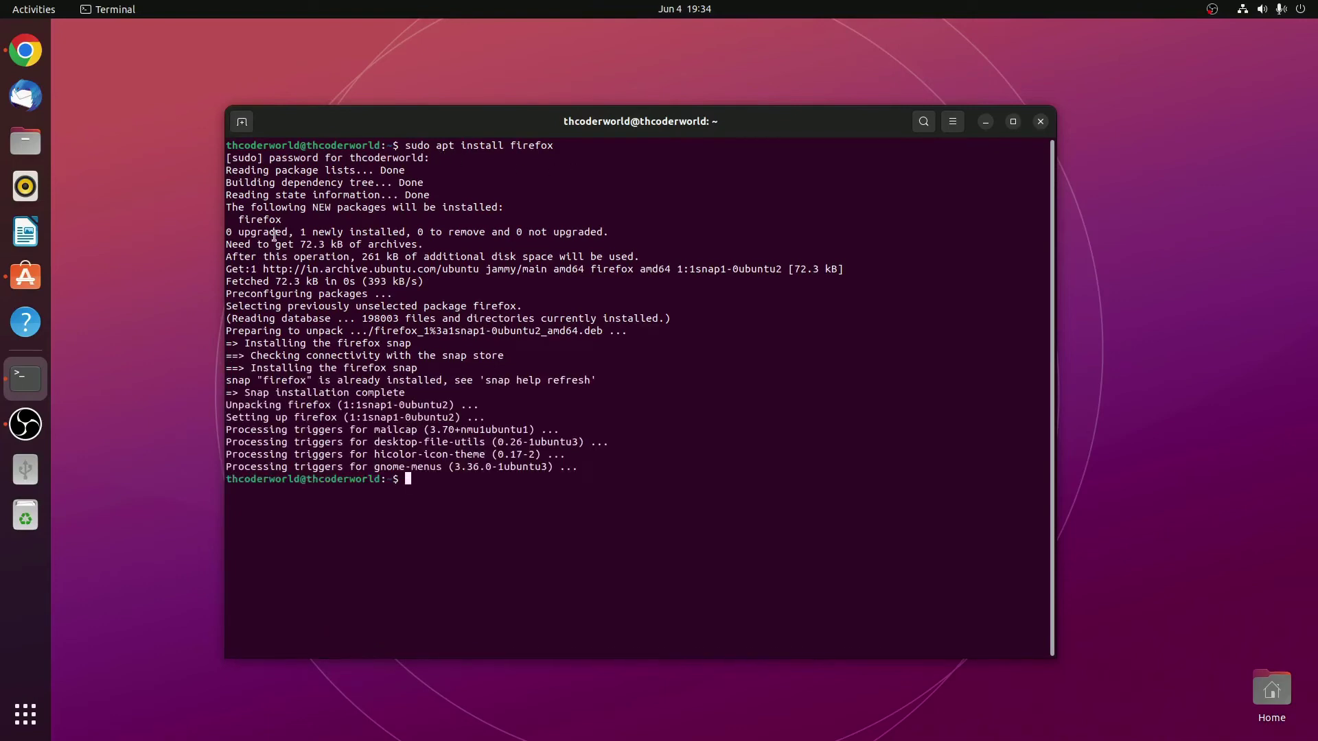
{"action": "left_click_drag", "start_coordinate": [436, 208], "coordinate": [479, 209]}
Step: Run 'sudo apt install shotcut', accept the dependencies with y, then minimize the terminal
{"action": "left_click", "coordinate": [475, 487]}
{"action": "type", "text": "sudo apt install sho"}
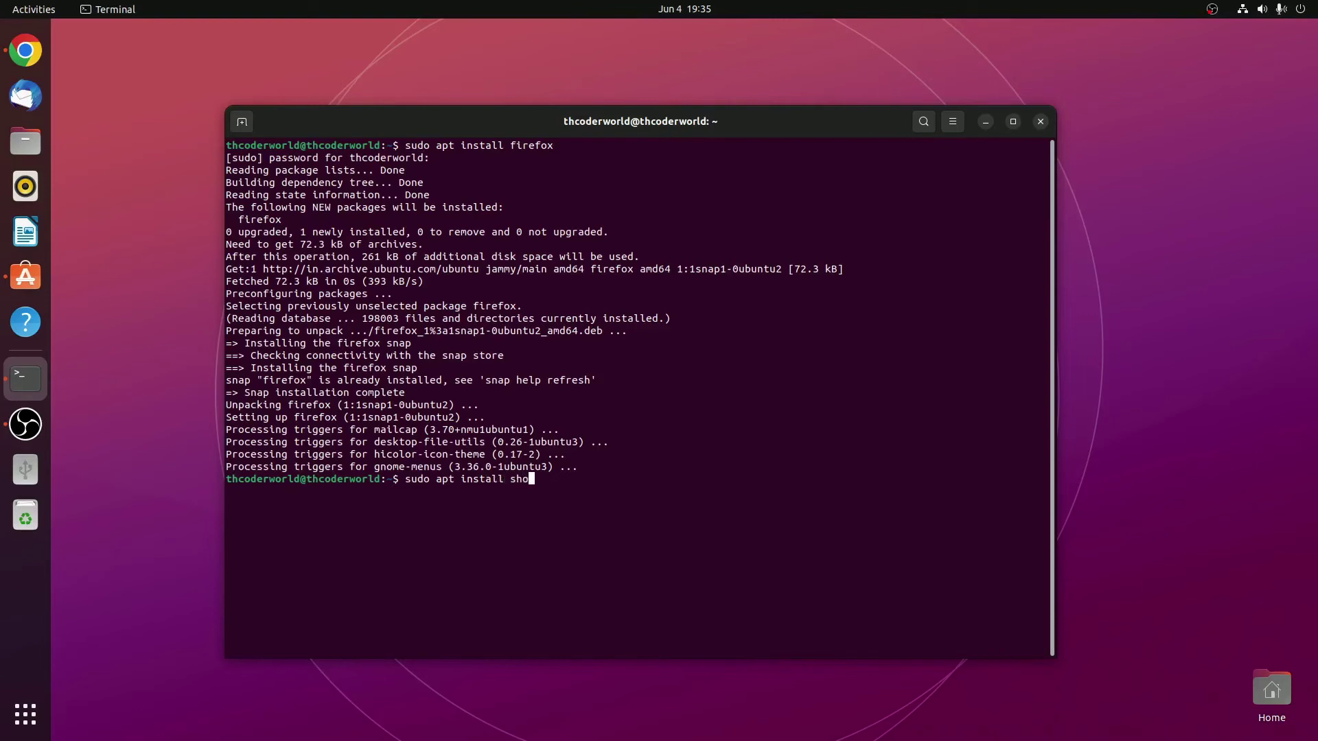
{"action": "type", "text": "tcut"}
{"action": "key", "text": "Return"}
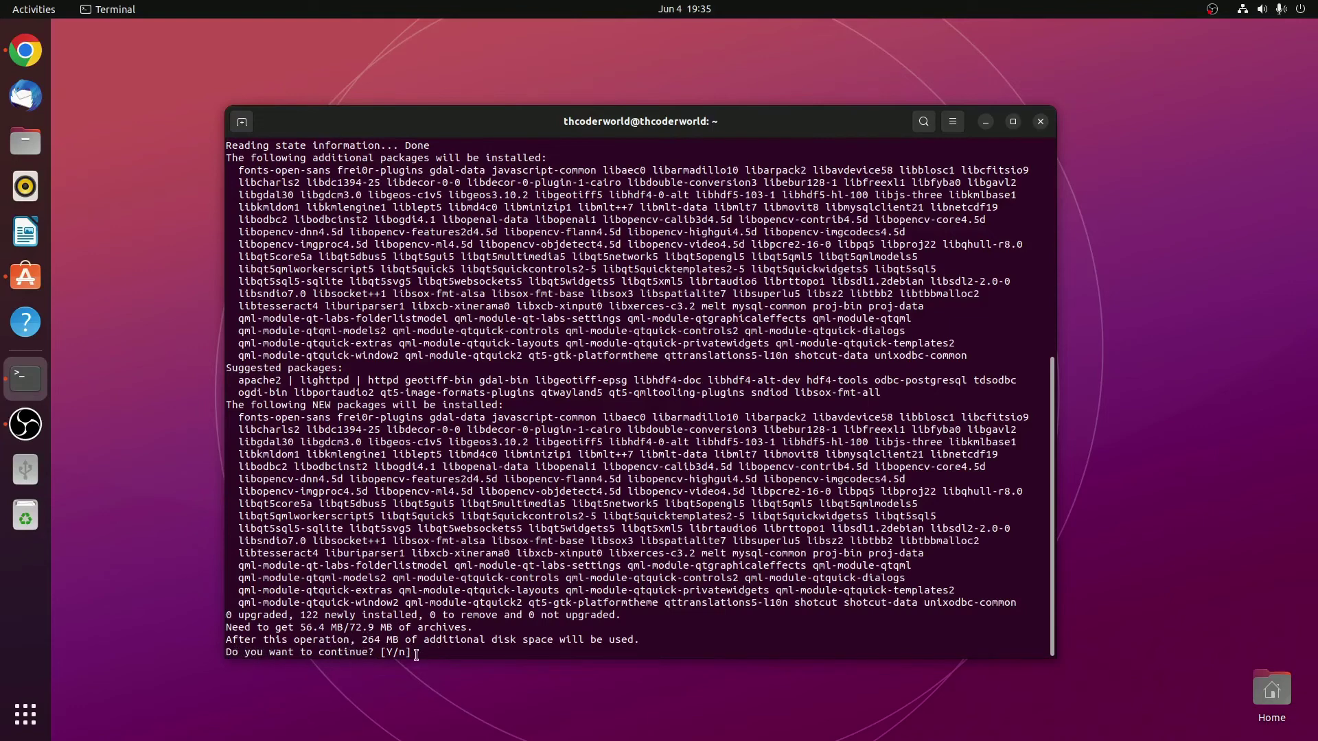
{"action": "type", "text": "y"}
{"action": "key", "text": "Return"}
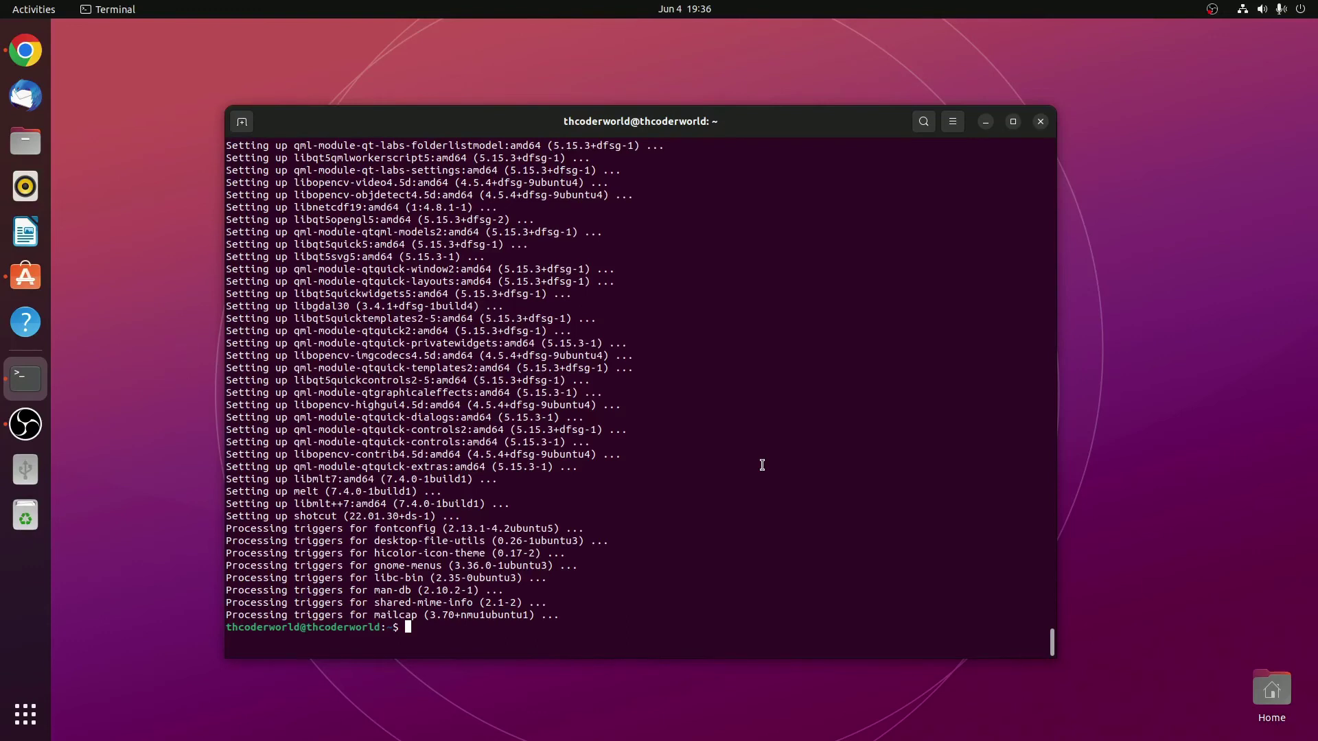
{"action": "left_click", "coordinate": [986, 122]}
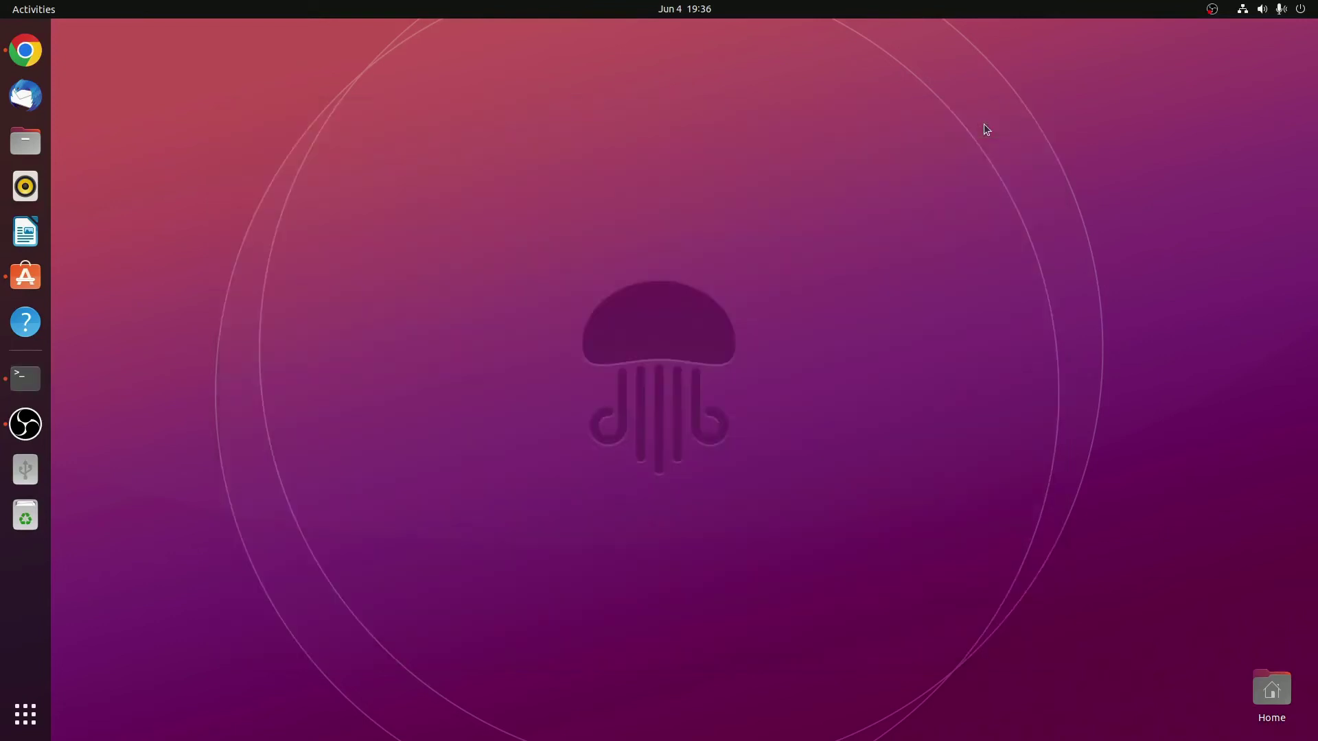
Step: Reopen Ubuntu Software, confirm Updates shows Up to Date, then open the applications grid
{"action": "left_click", "coordinate": [25, 277]}
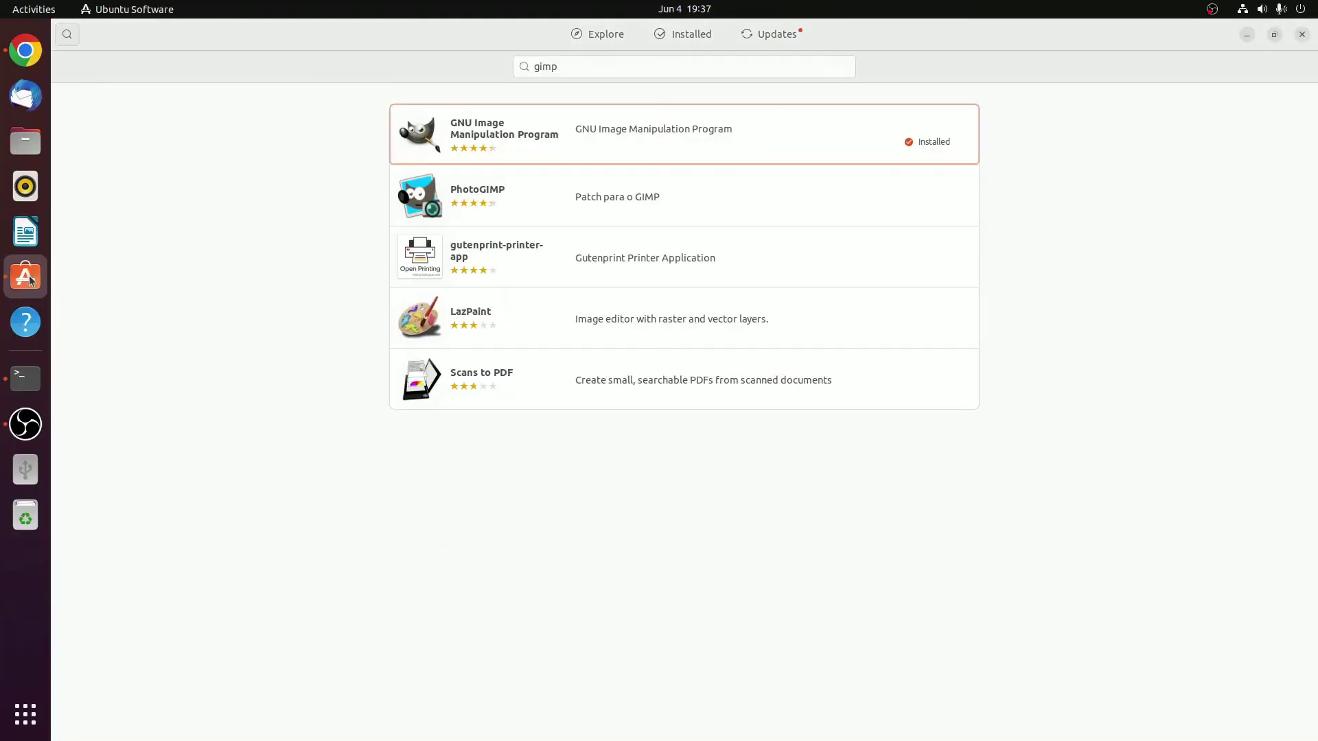
{"action": "left_click", "coordinate": [767, 34]}
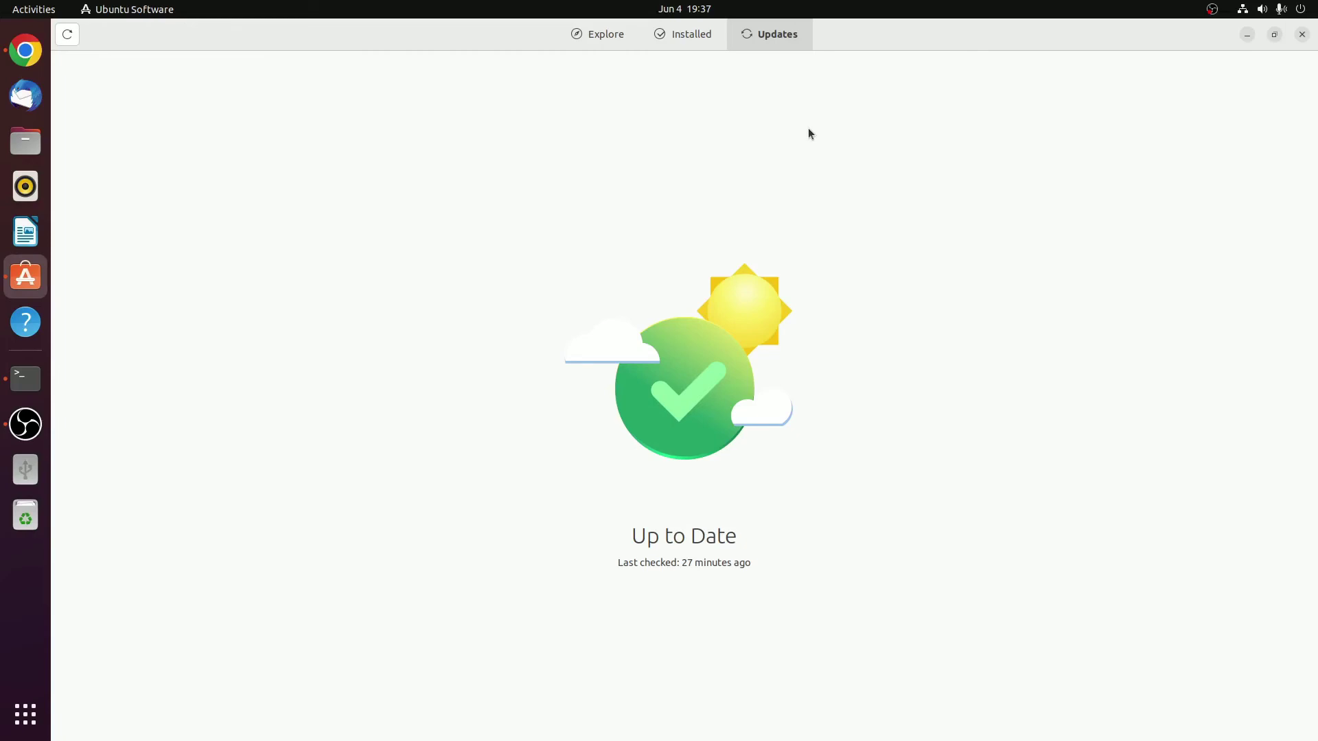
{"action": "left_click", "coordinate": [1247, 34]}
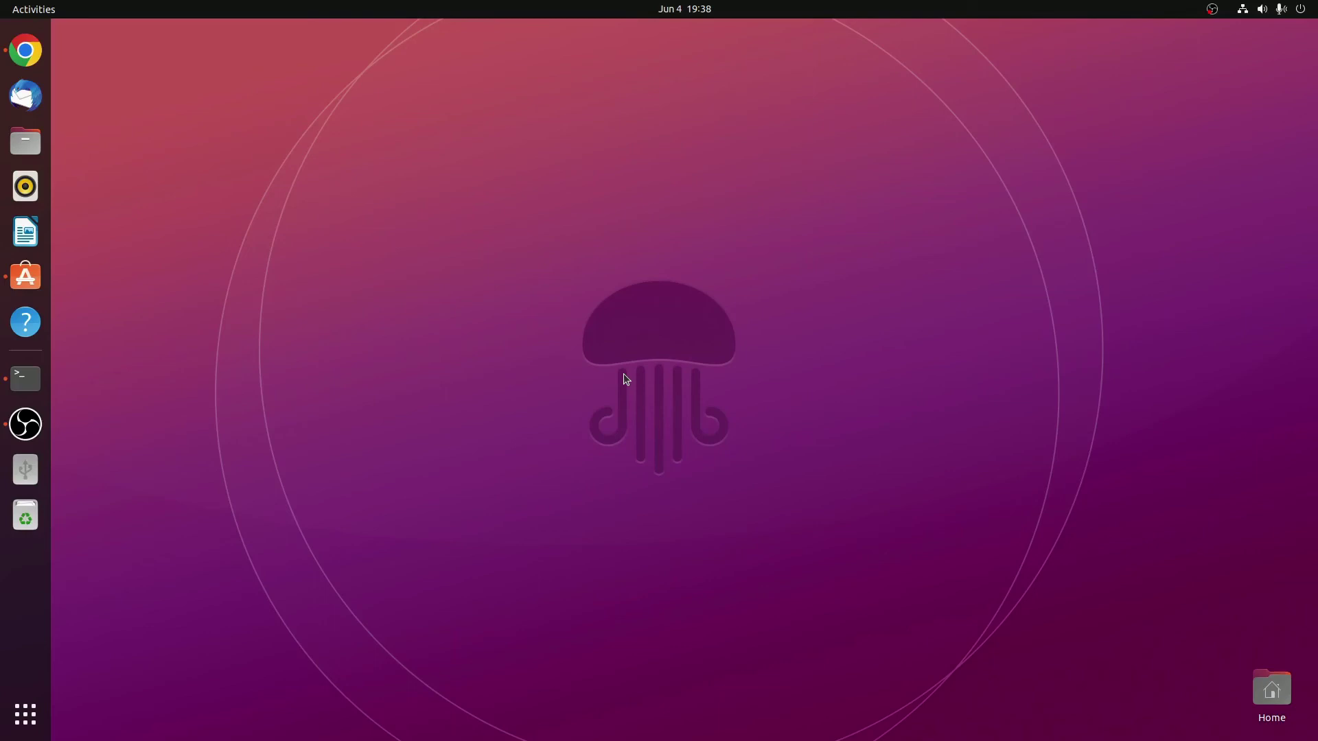
{"action": "left_click", "coordinate": [22, 723]}
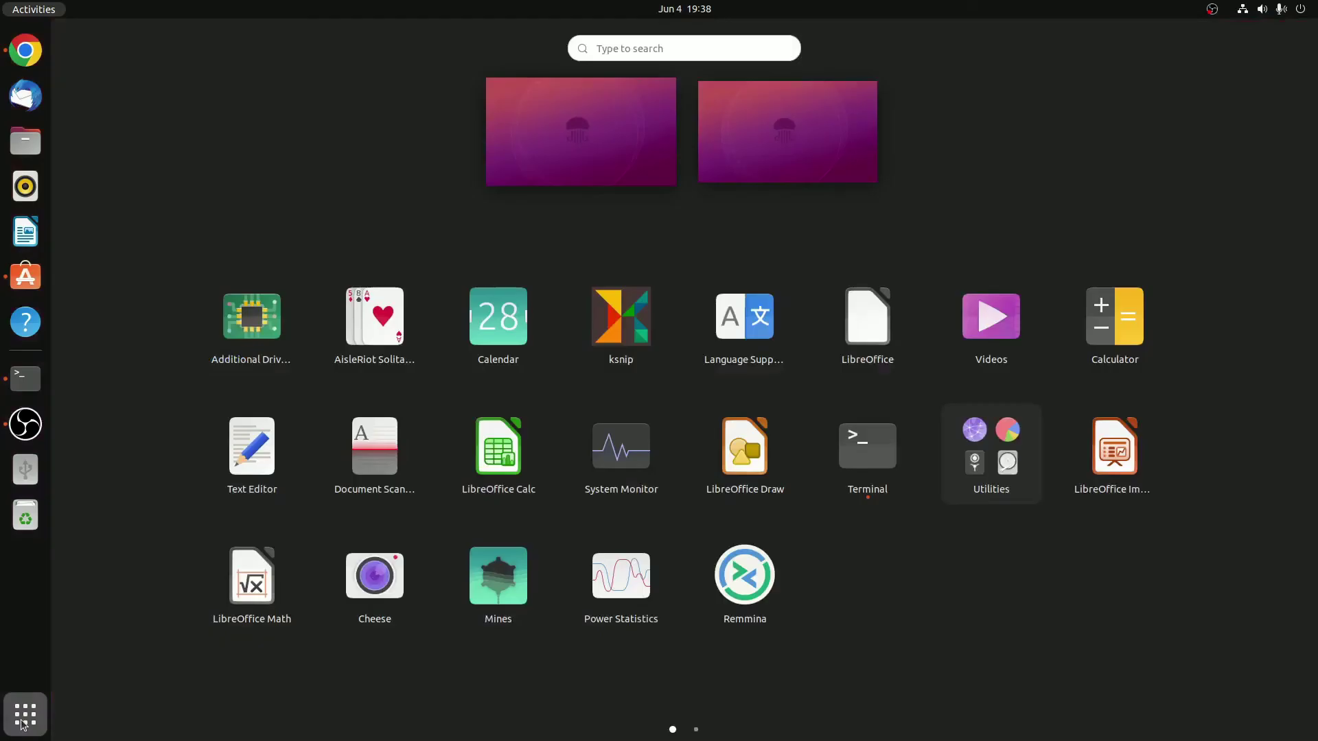
Step: Scroll to the grid's second page showing Firefox, GIMP and Shotcut, then close it
{"action": "scroll", "coordinate": [839, 539], "scroll_direction": "down", "scroll_amount": 1}
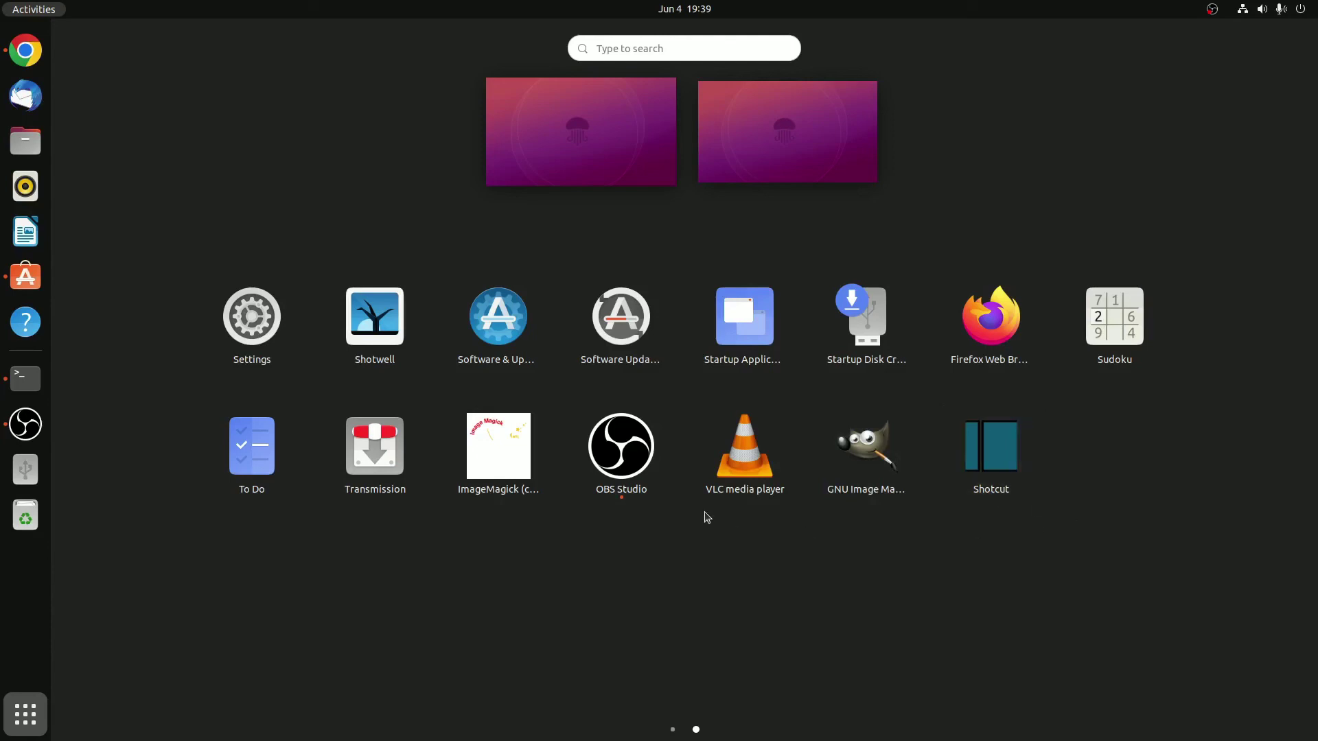
{"action": "left_click", "coordinate": [25, 714]}
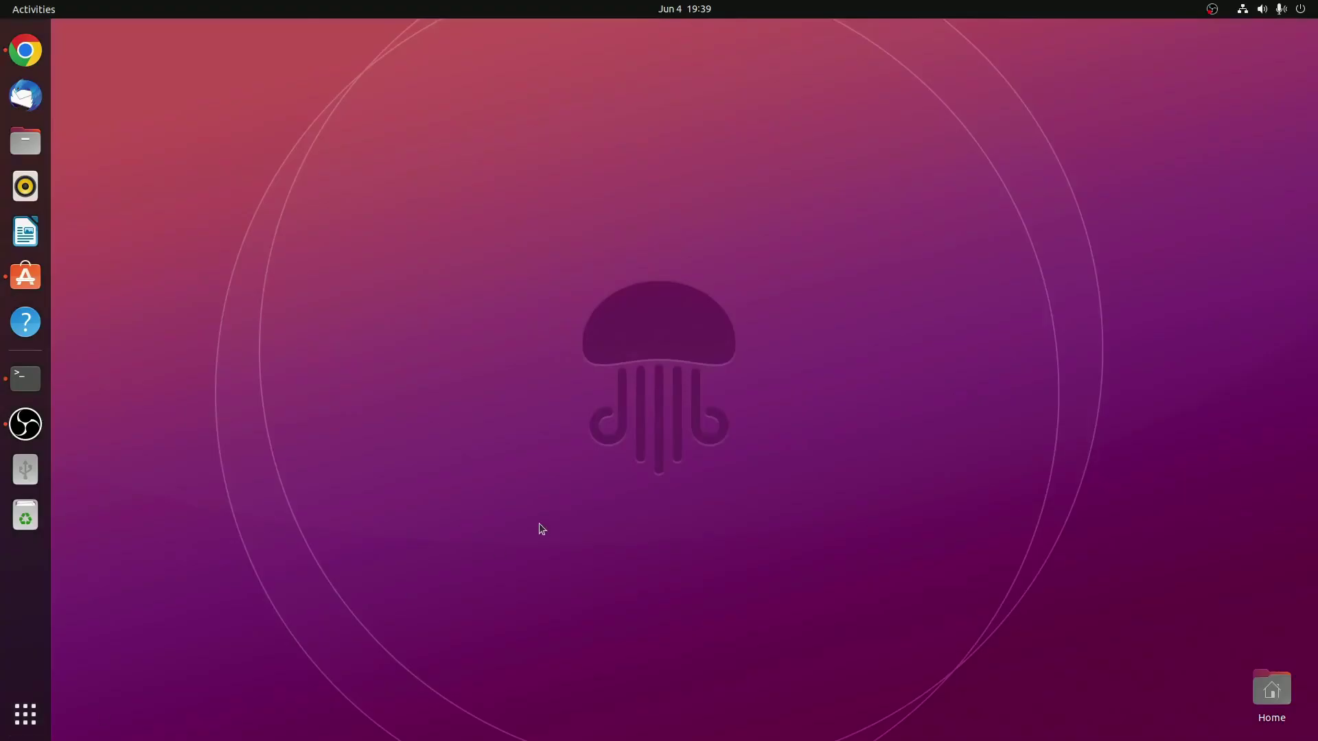